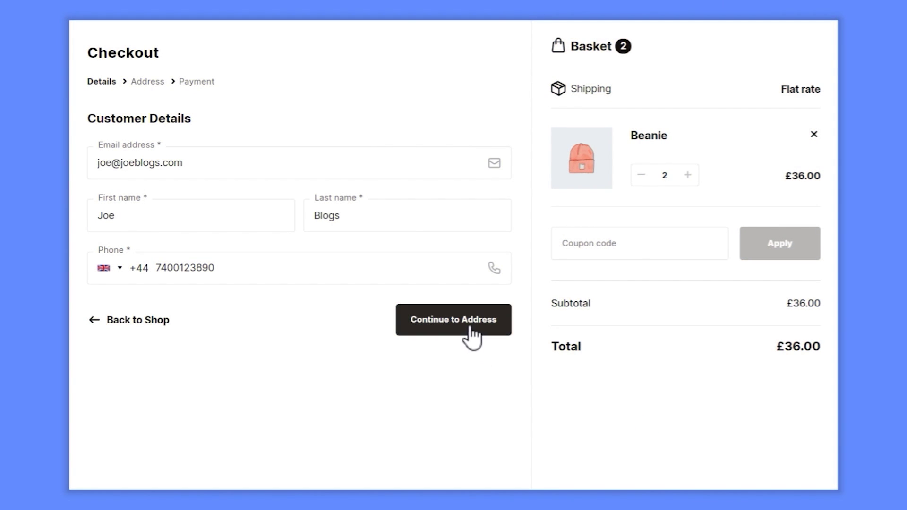
Advance the checkout from the Details step to the billing Address step.
click(468, 325)
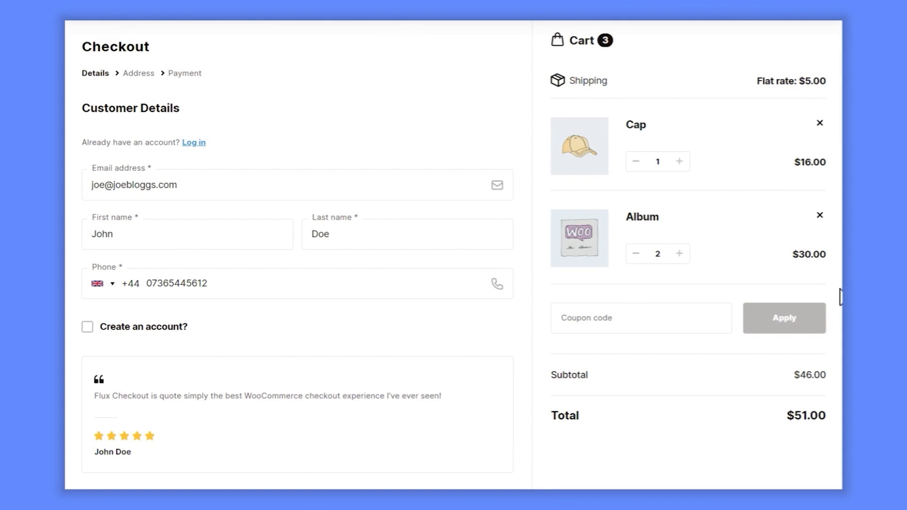
scroll(840, 297, down, 1)
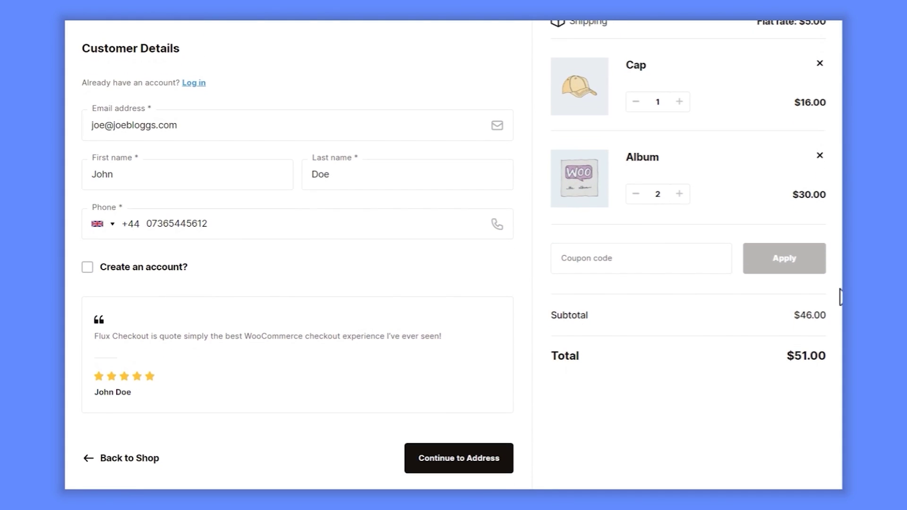
click(473, 466)
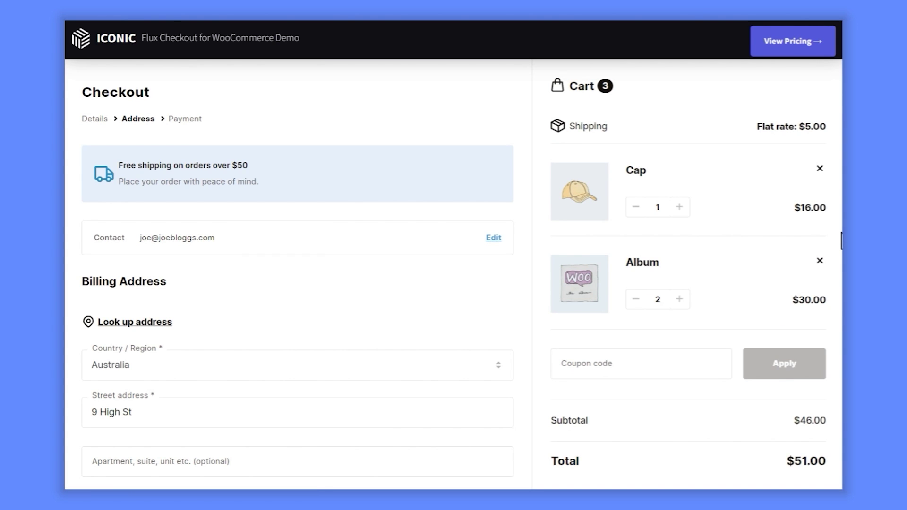
Continue toward Payment and fill the billing address from the first '9 high' lookup suggestion.
scroll(841, 241, down, 5)
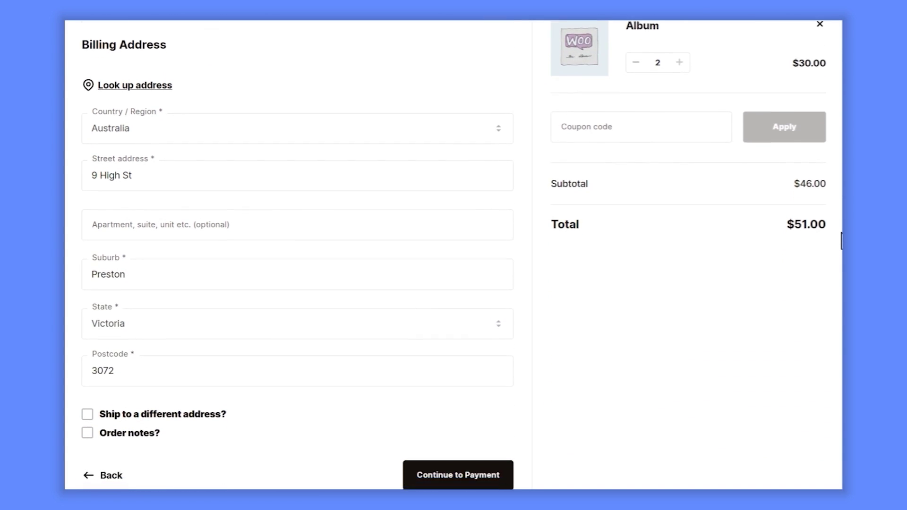
click(450, 466)
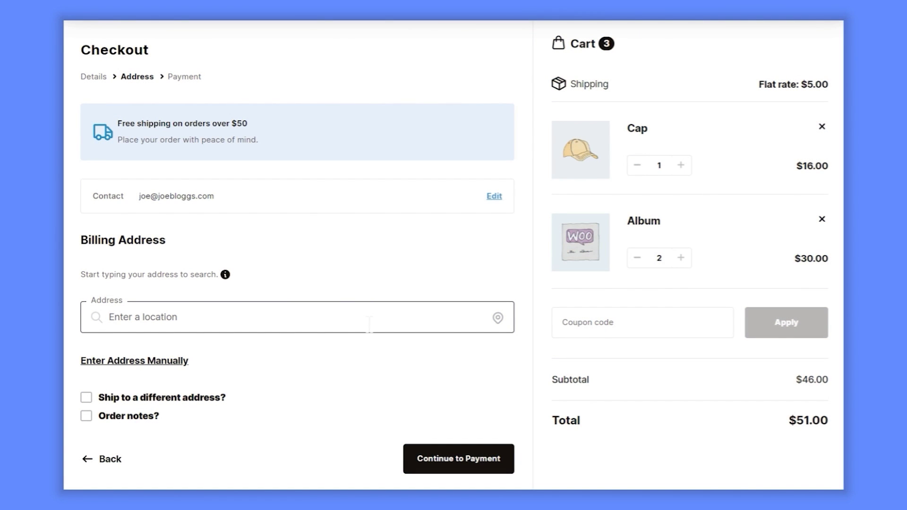
text(9 high)
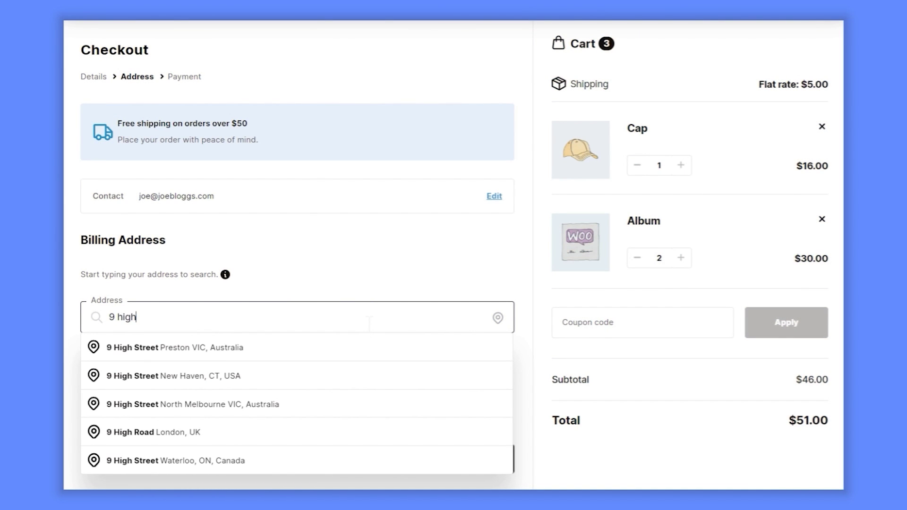
click(361, 344)
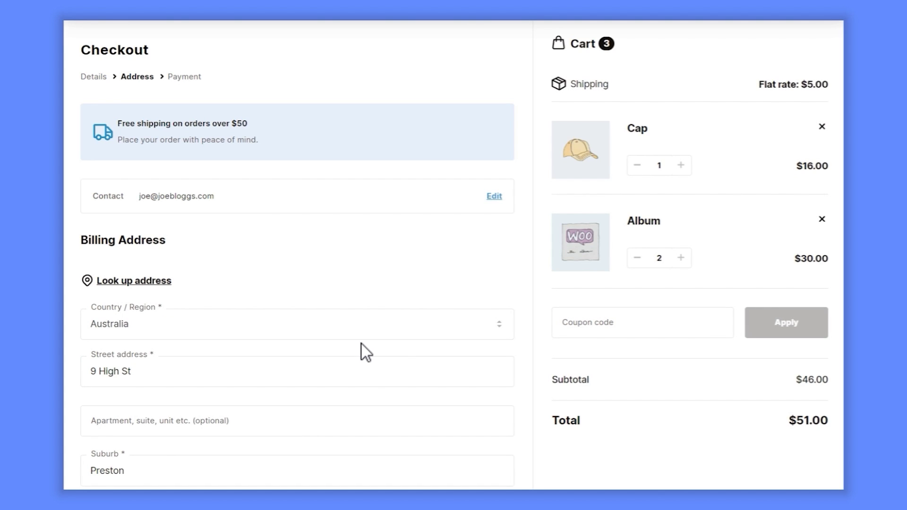
scroll(836, 269, down, 5)
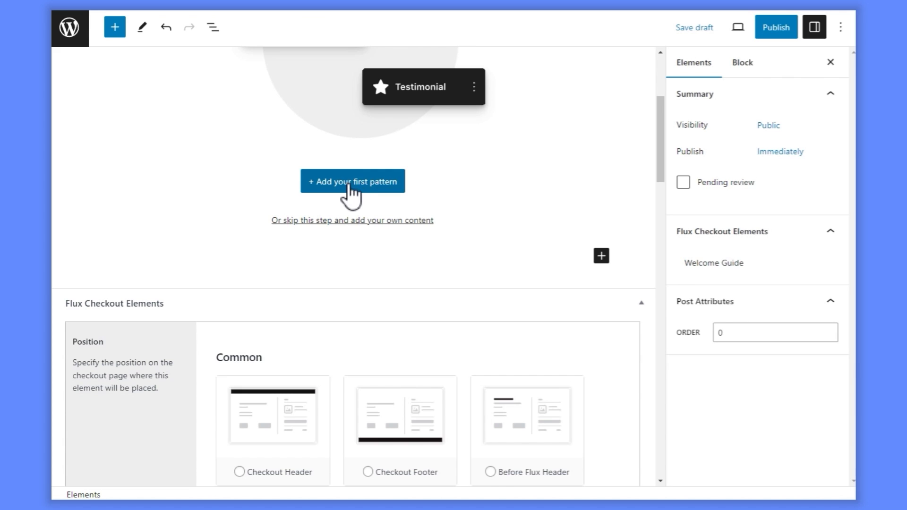
Insert the 'Flux Element - Trust badge 1' free-shipping pattern into the element.
click(350, 186)
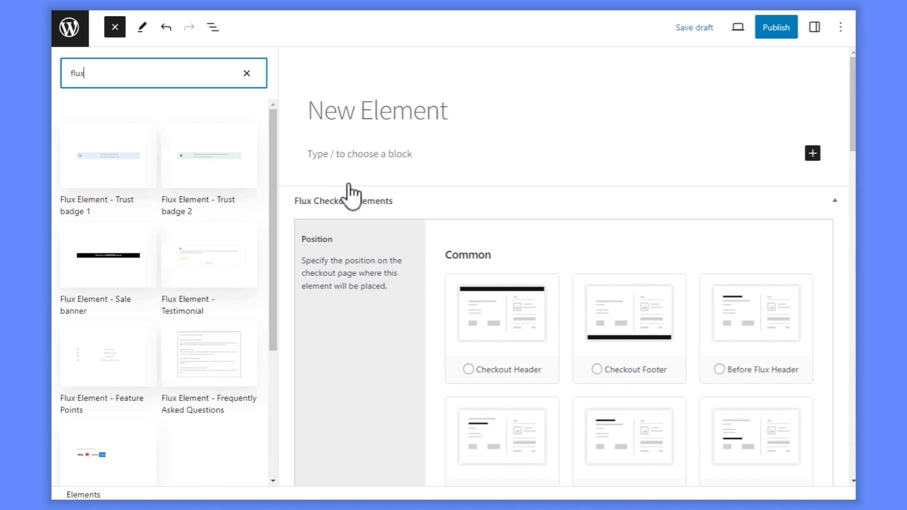
click(124, 166)
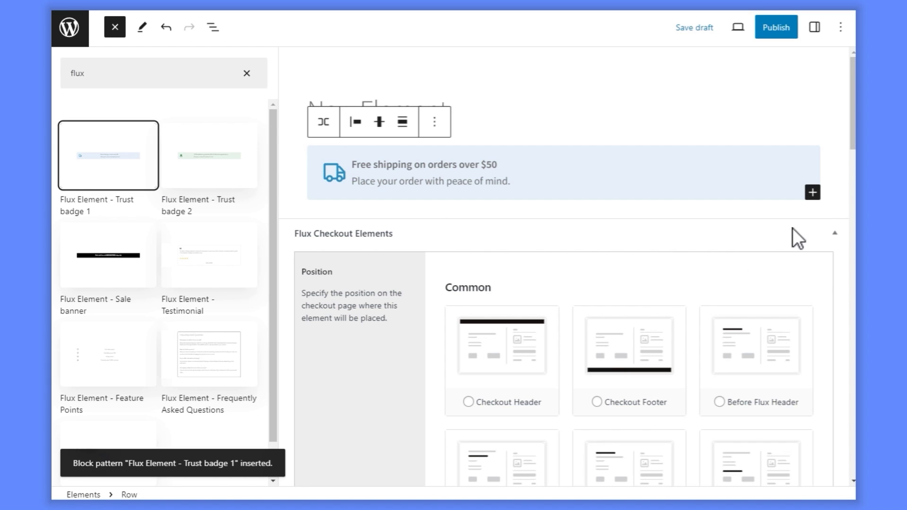
drag(853, 151, 853, 189)
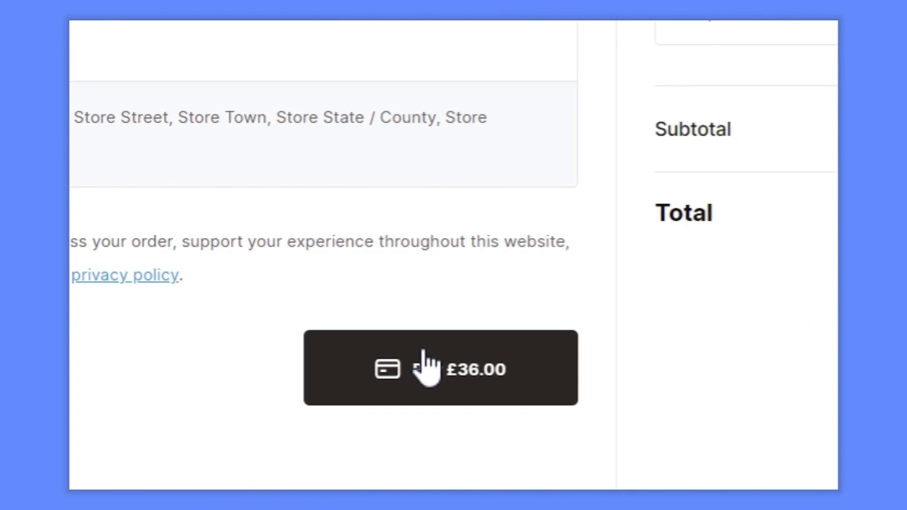
Pay £36.00 by cheque to place the order.
click(423, 359)
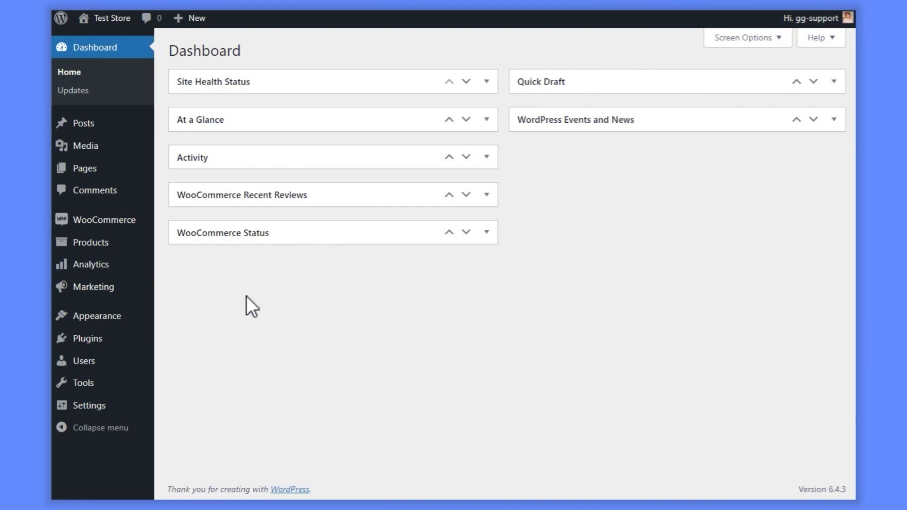
Go to WooCommerce > Flux Checkout from the admin sidebar.
mouse_move(132, 221)
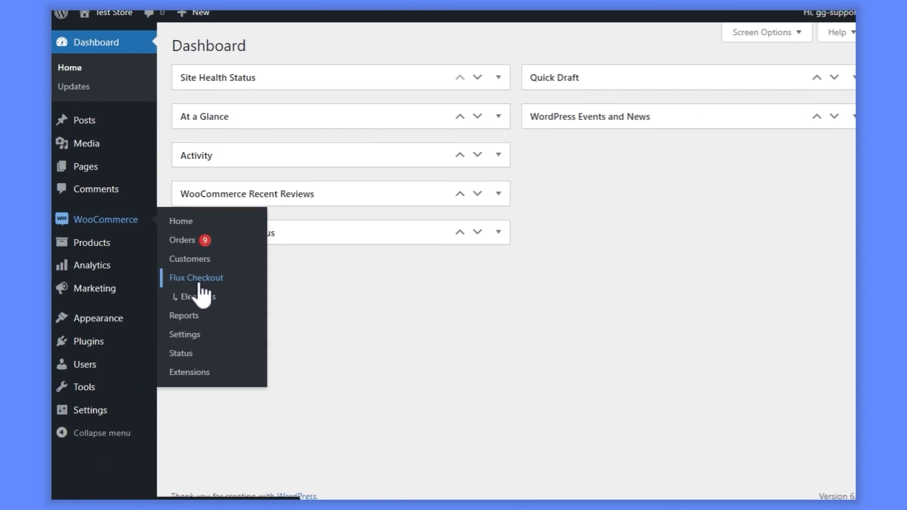
click(333, 313)
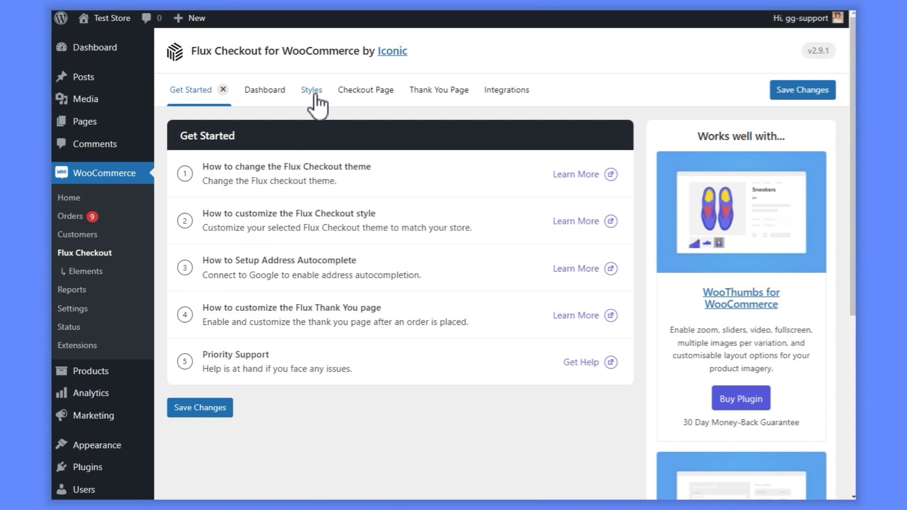
On the Styles tab, switch the checkout theme to Modern.
click(315, 101)
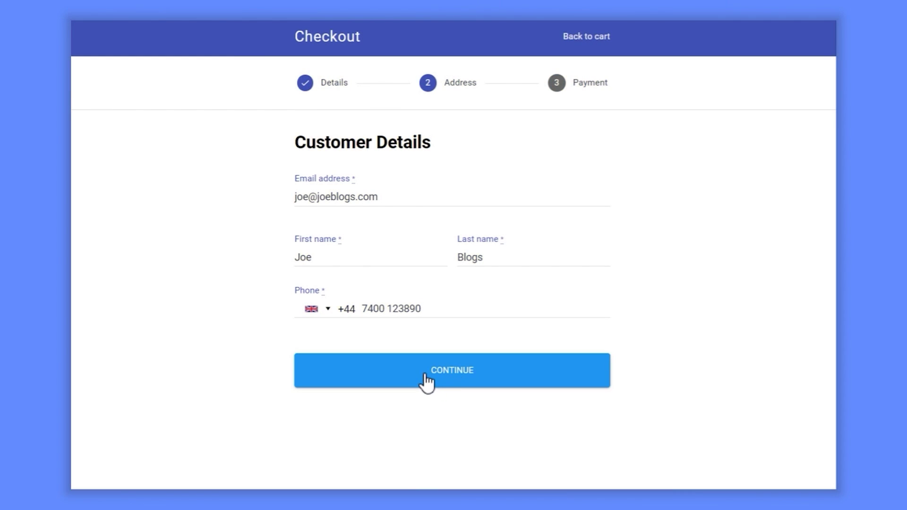
click(424, 376)
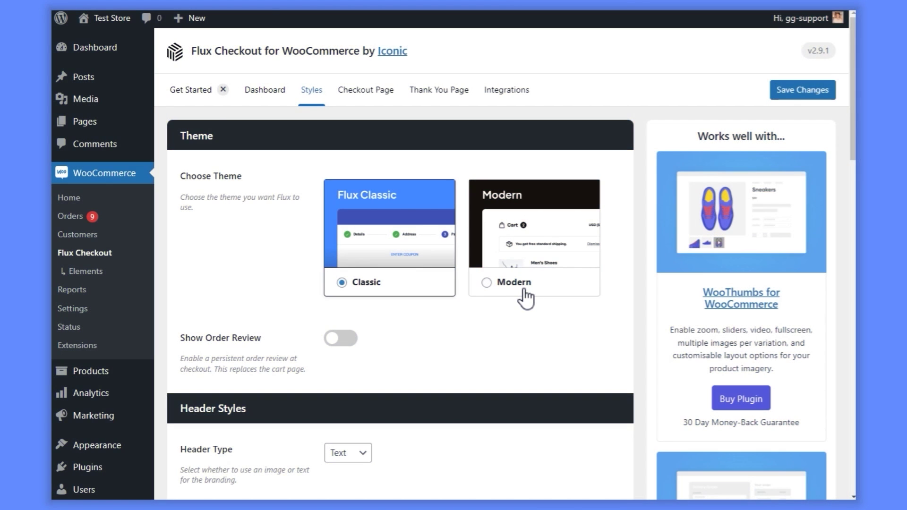
click(524, 291)
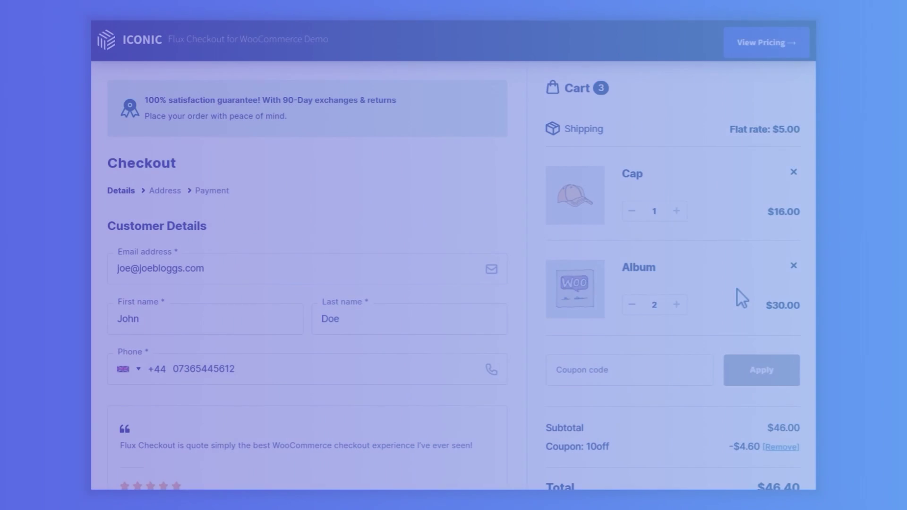
Preview the Modern checkout's address step and review the Checkout Styles colours.
scroll(738, 290, down, 3)
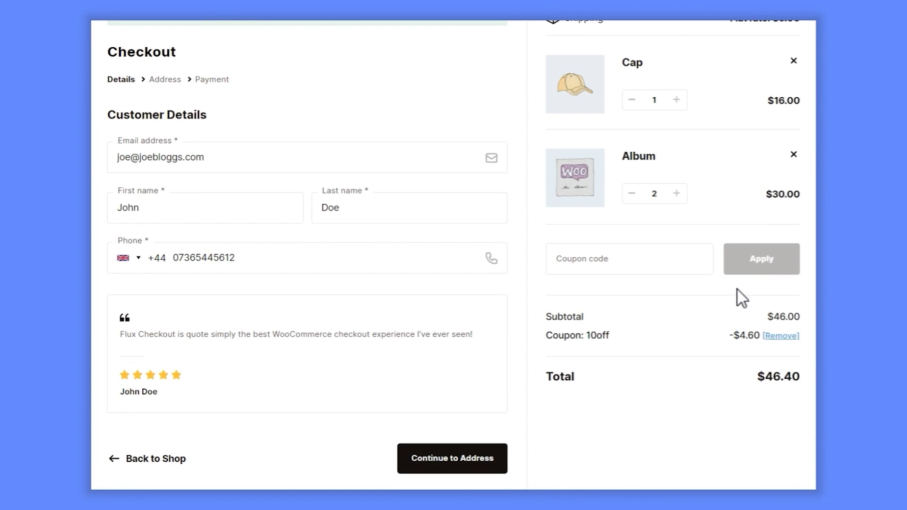
click(480, 457)
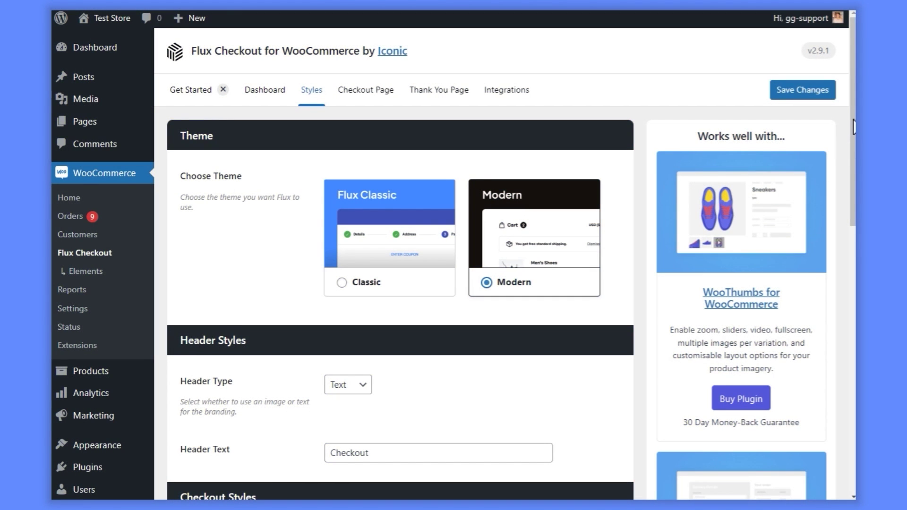
scroll(853, 127, down, 5)
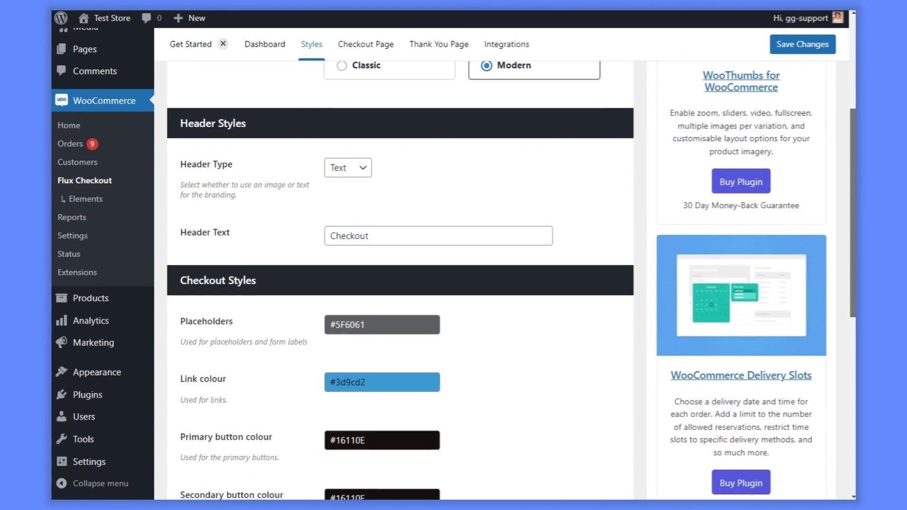
scroll(401, 279, down, 5)
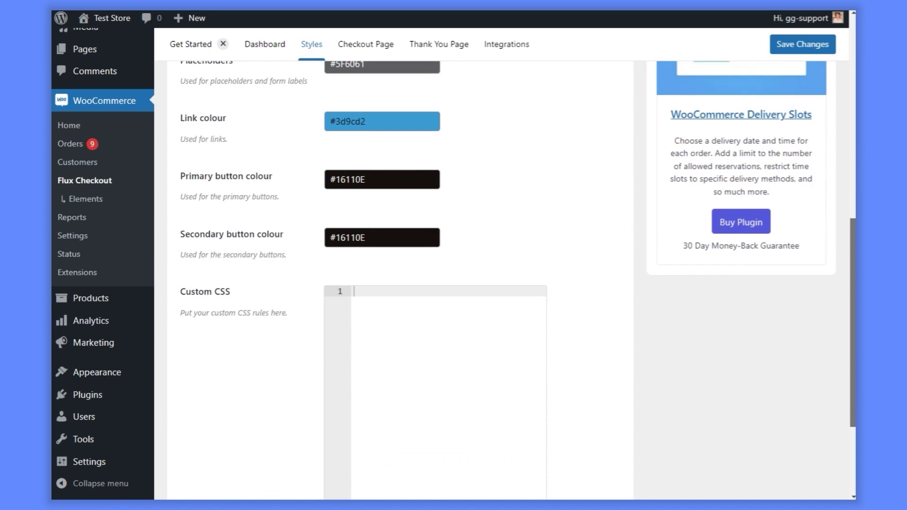
scroll(853, 144, up, 9)
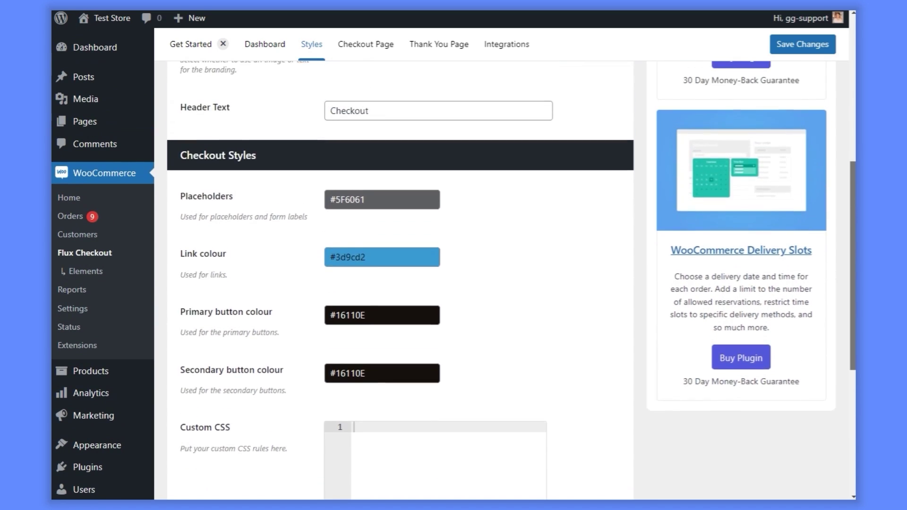
scroll(851, 128, up, 2)
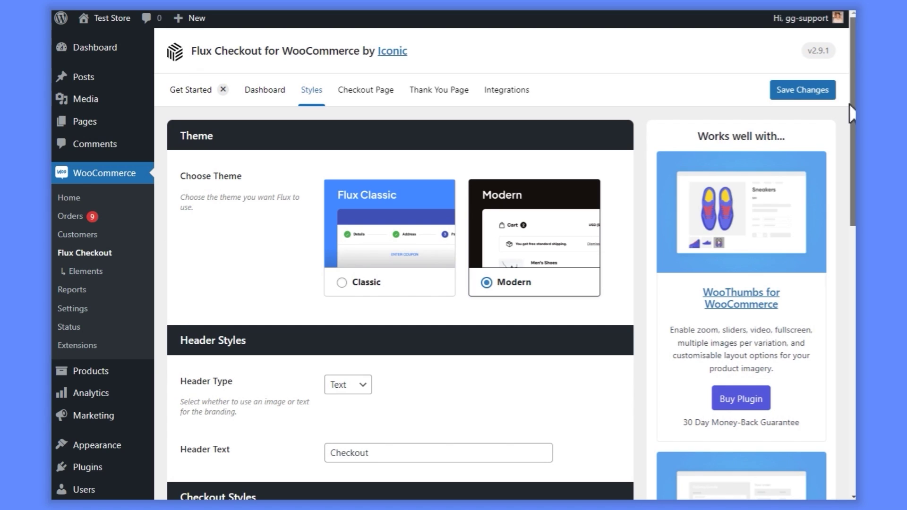
On the Checkout Page tab, toggle Show Company Field and Use Address Autocomplete on, then off again.
click(352, 96)
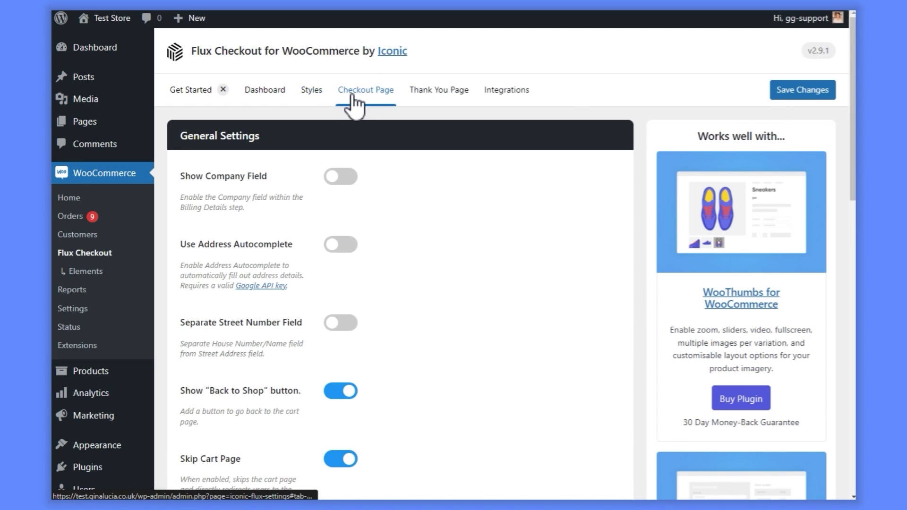
click(348, 186)
click(348, 187)
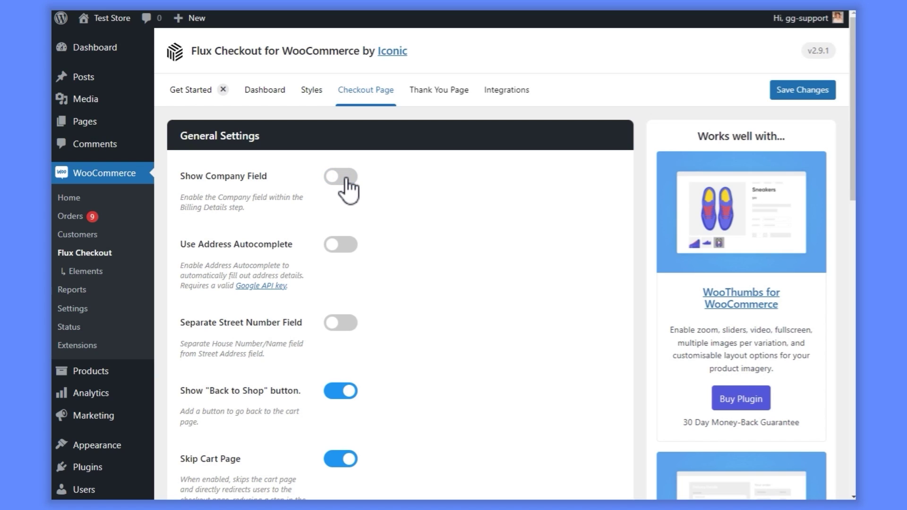
click(340, 244)
click(341, 246)
Keep the Existing User option set to an inline message.
scroll(853, 134, down, 8)
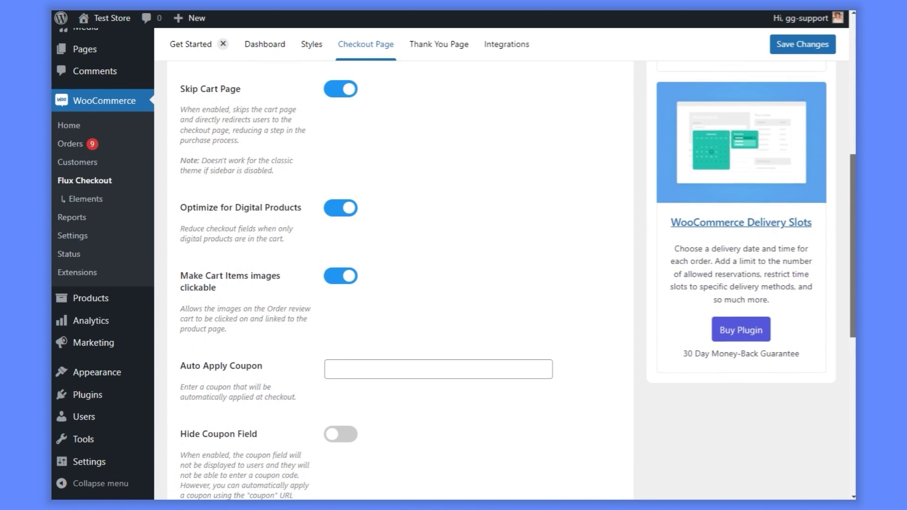
scroll(400, 283, down, 9)
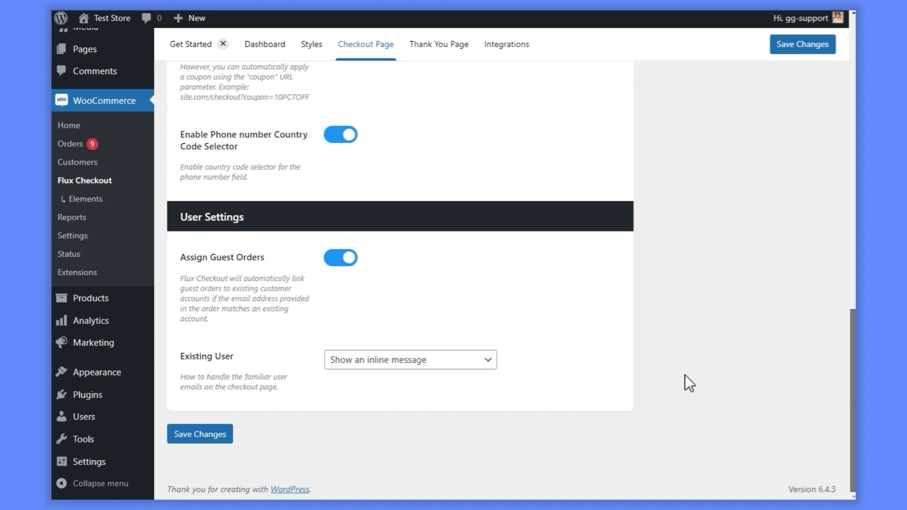
click(472, 360)
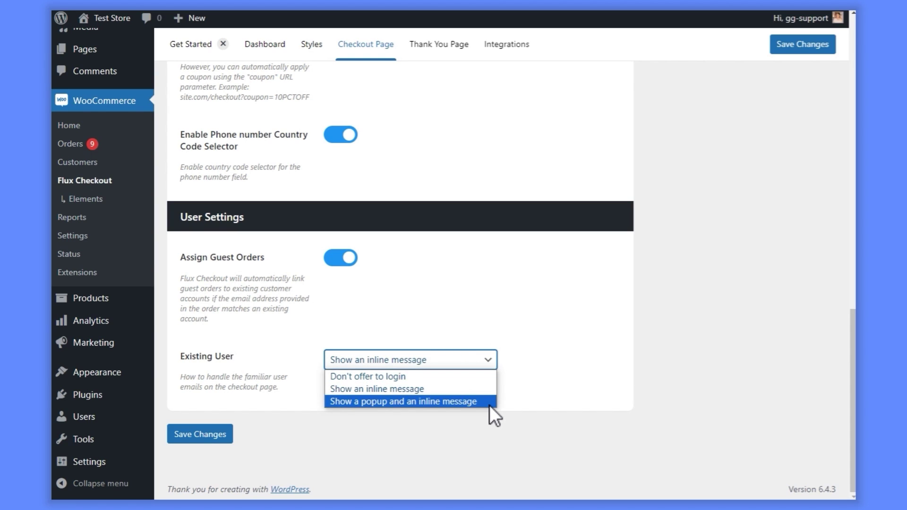
click(483, 391)
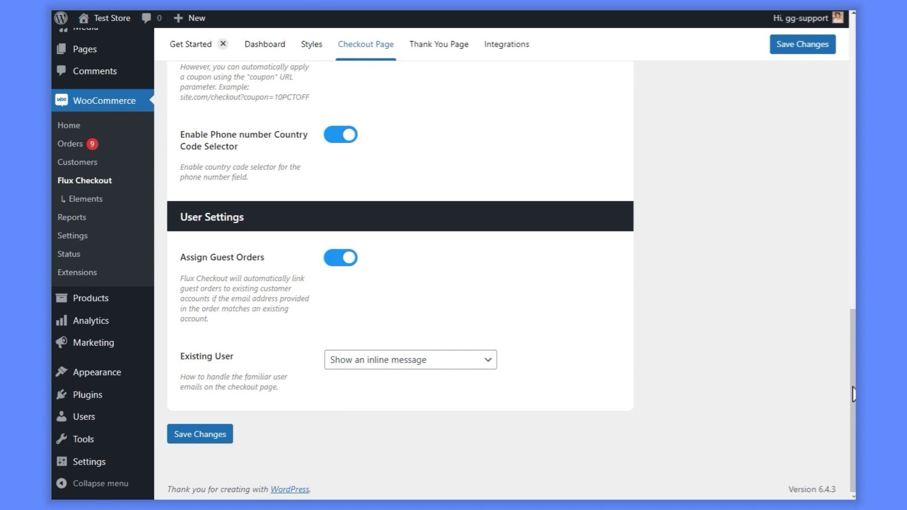
drag(853, 395, 849, 81)
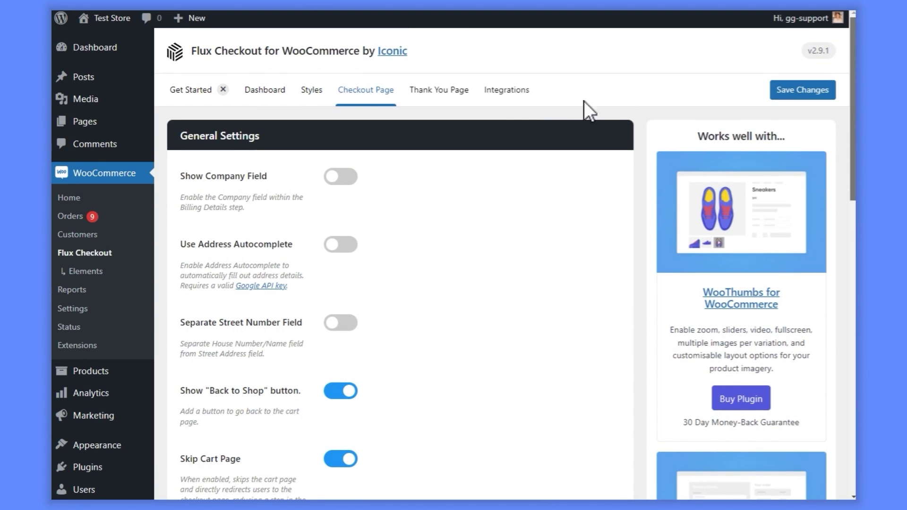
On the Thank You Page tab, scroll through the content editor and review the Content placement options.
click(438, 92)
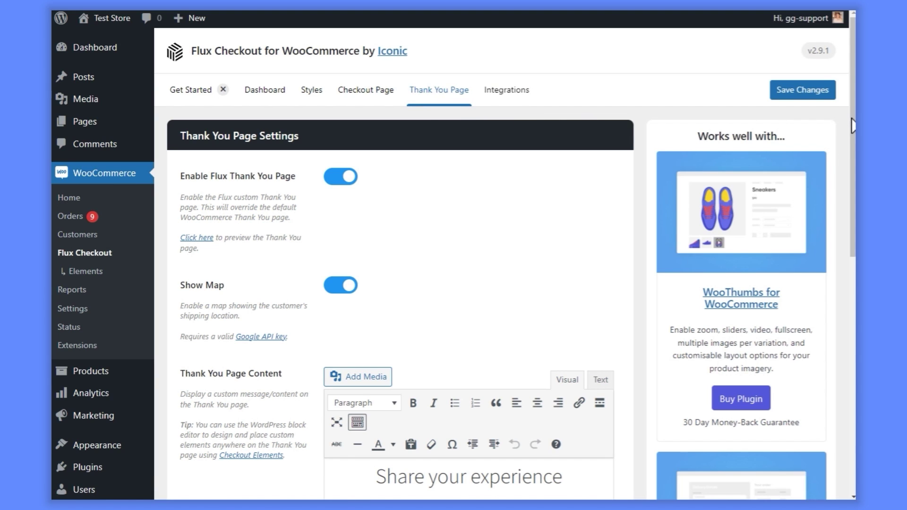
drag(852, 119, 849, 212)
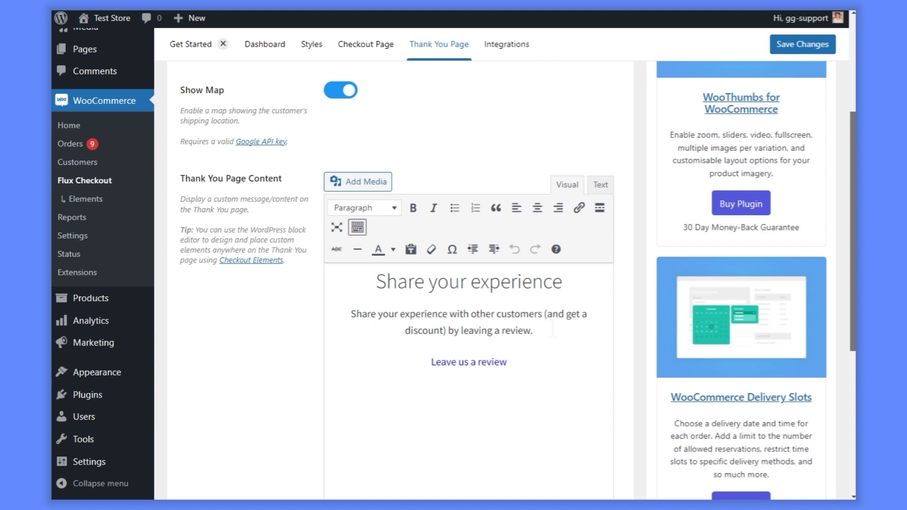
drag(852, 232, 834, 387)
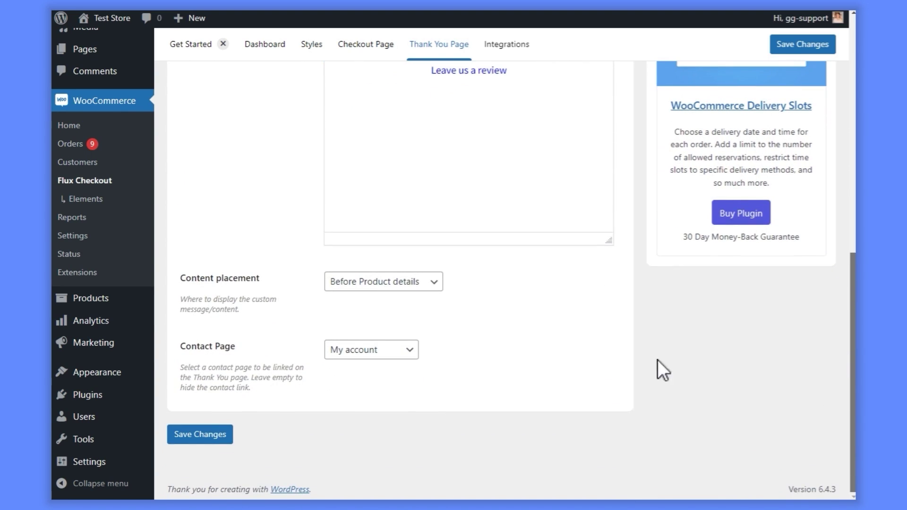
click(431, 289)
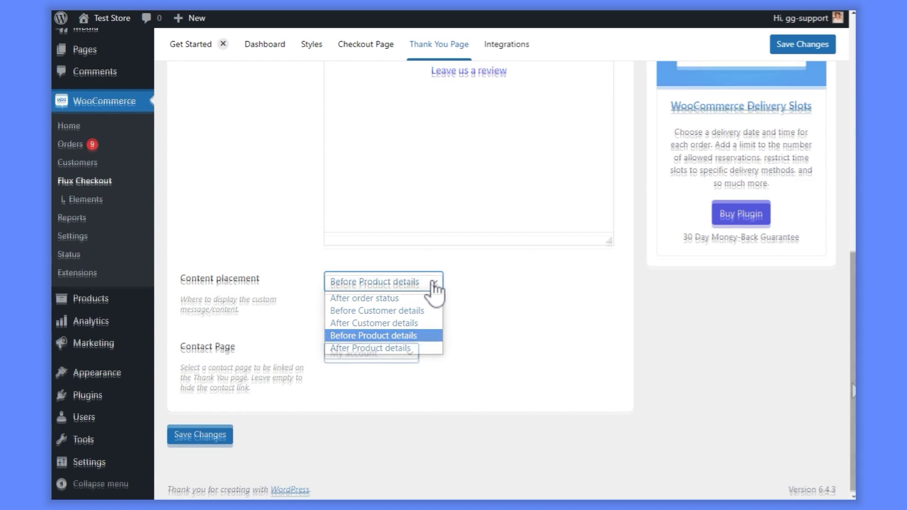
drag(850, 378, 850, 142)
scroll(505, 258, up, 1)
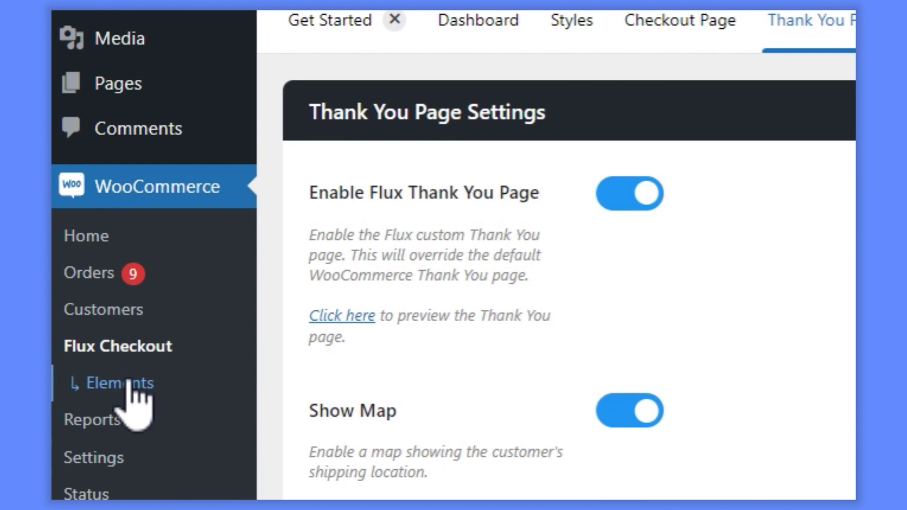
Open the Flux Checkout Elements list showing Holiday Message, Digital Product Review and VIP Offer.
click(127, 383)
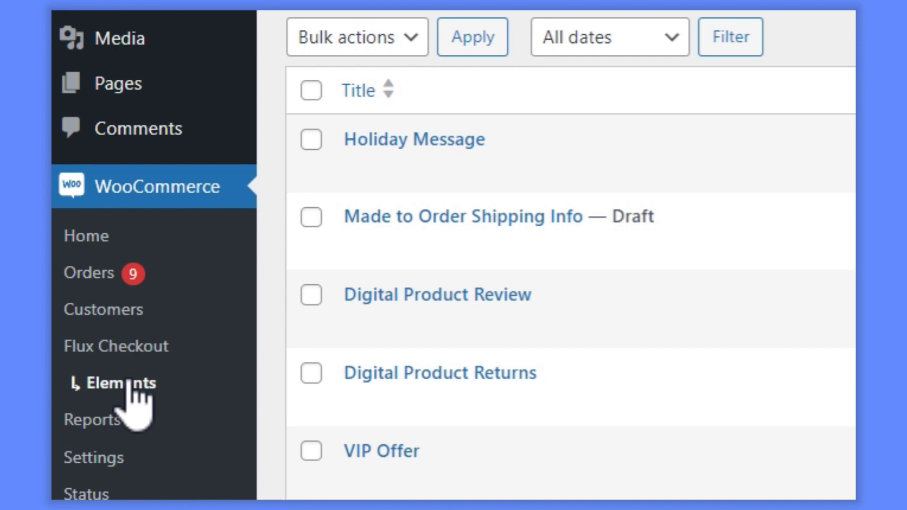
scroll(450, 197, up, 3)
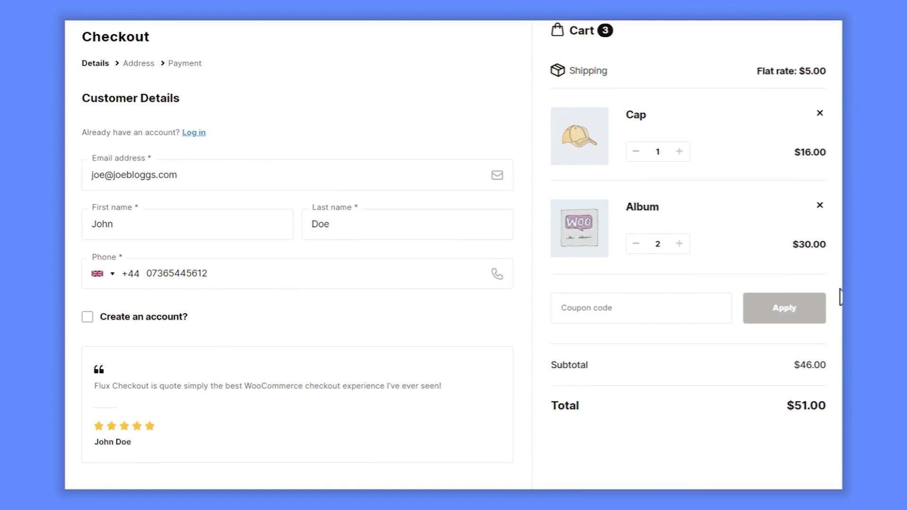
Continue from Details to Address, then to the Payment step with Check payments selected.
scroll(841, 297, down, 2)
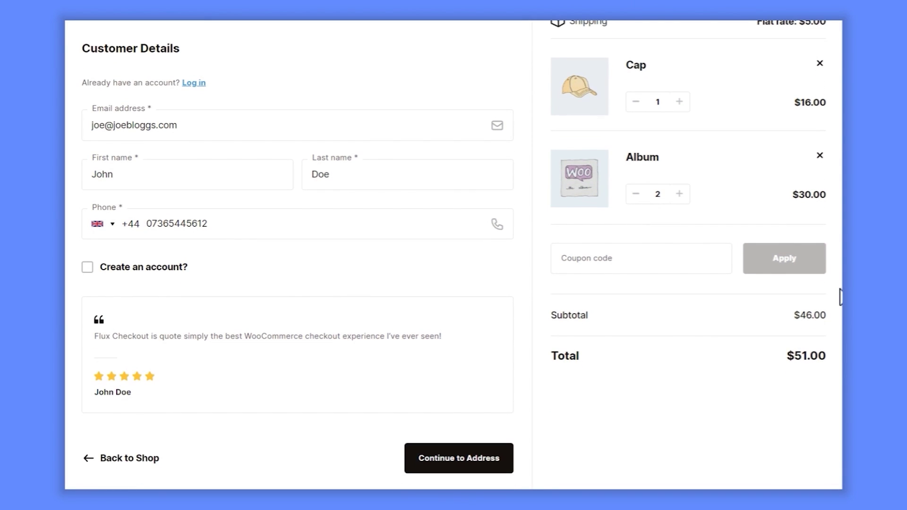
click(470, 461)
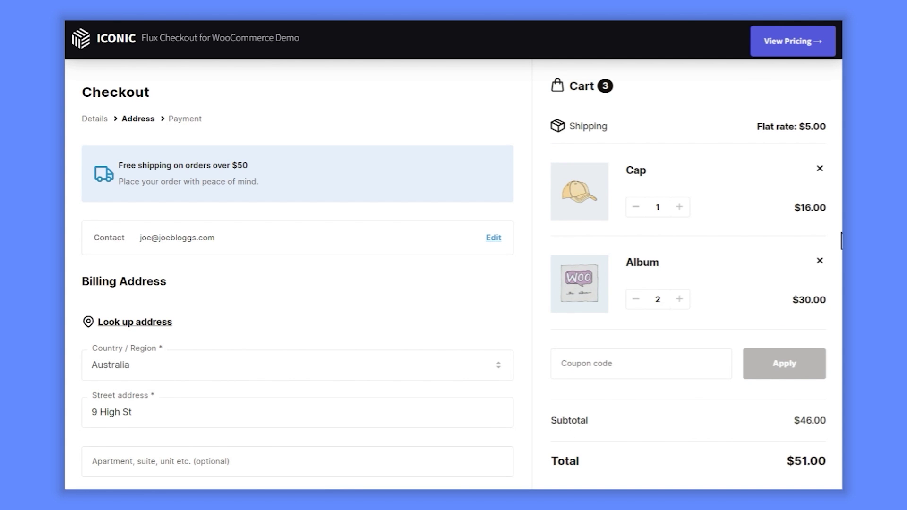
scroll(841, 241, down, 8)
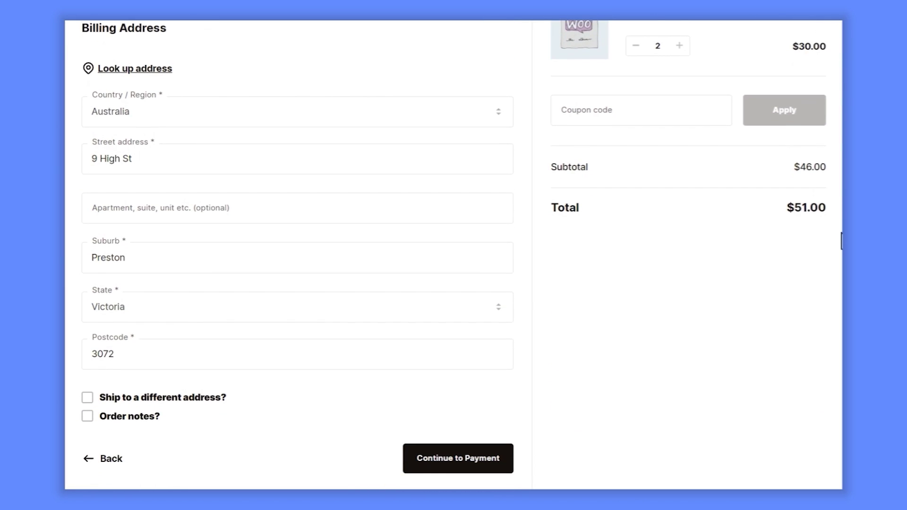
click(449, 468)
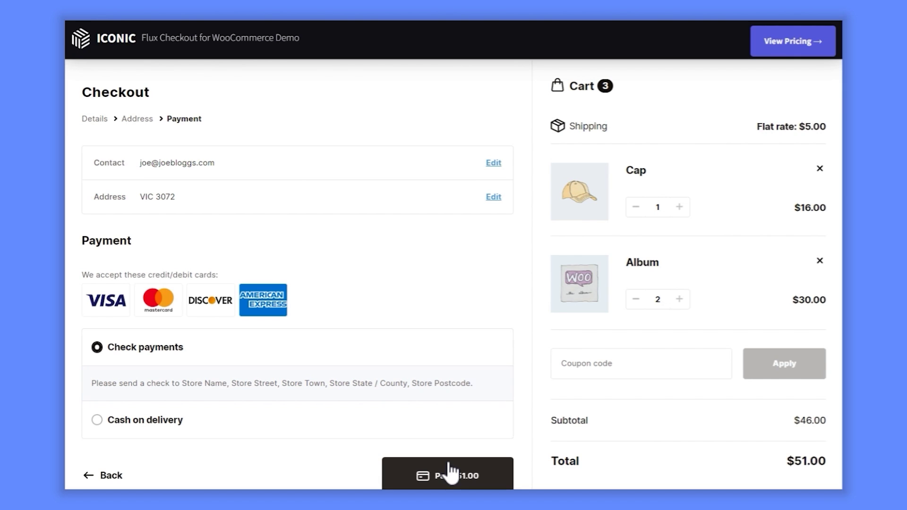